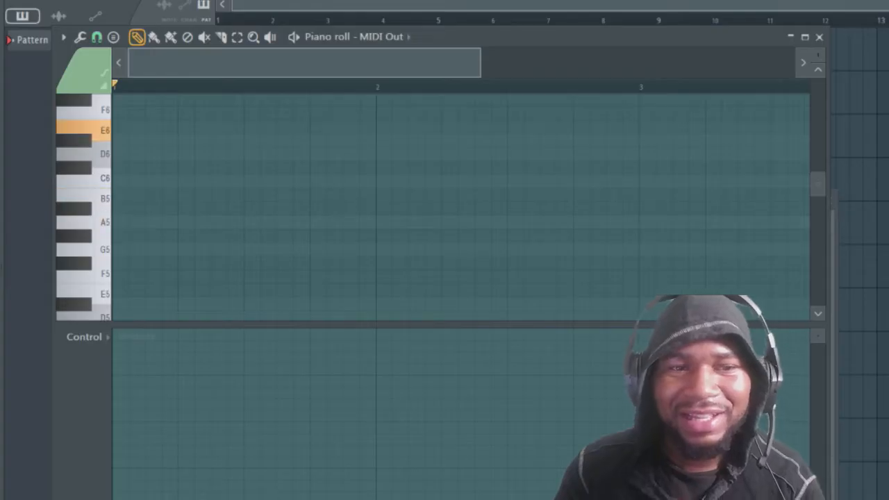
Step: Toggle the piano roll's ghost channels display off and back on
{"action": "scroll", "coordinate": [461, 207], "scroll_direction": "down", "scroll_amount": 6}
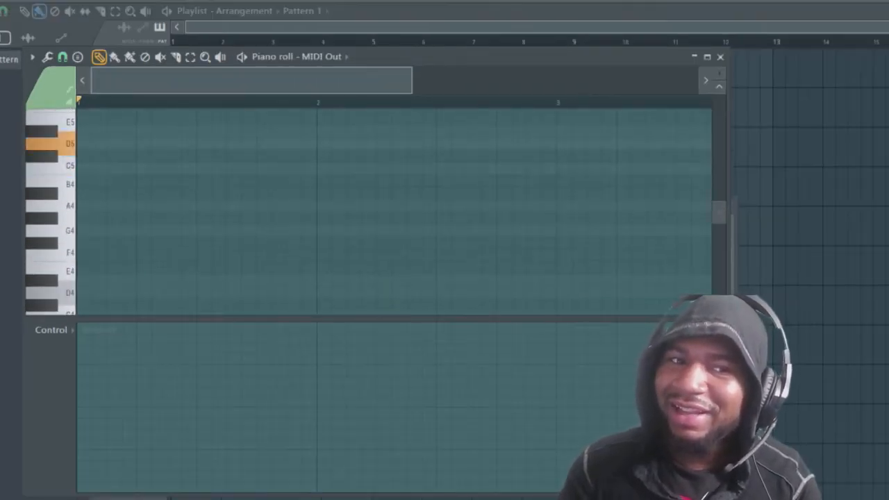
{"action": "scroll", "coordinate": [460, 207], "scroll_direction": "up", "scroll_amount": 1}
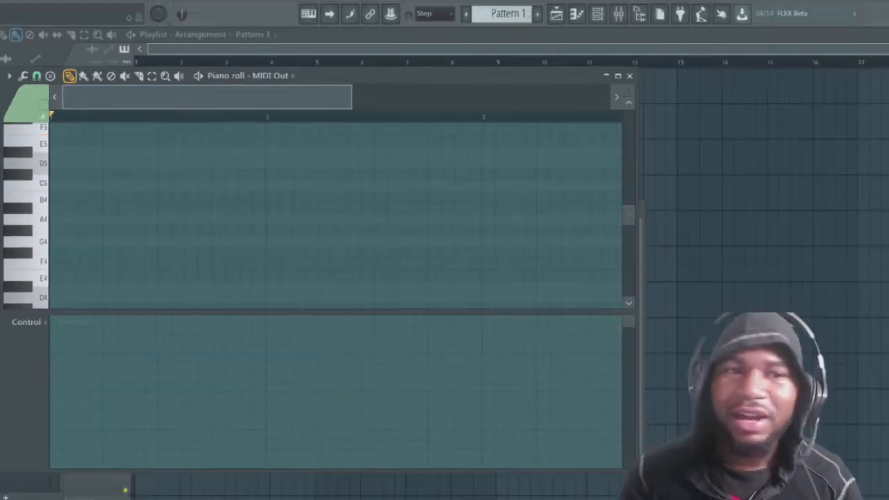
{"action": "left_click", "coordinate": [32, 57]}
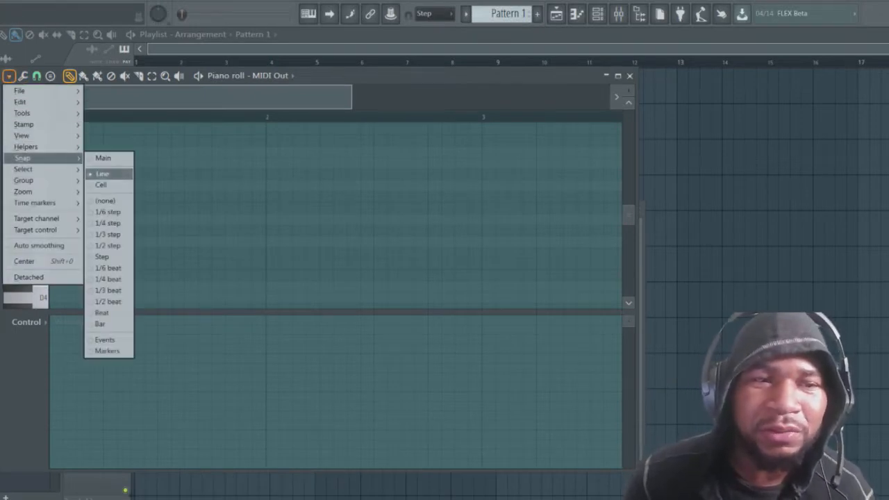
{"action": "mouse_move", "coordinate": [26, 147]}
{"action": "left_click", "coordinate": [119, 189]}
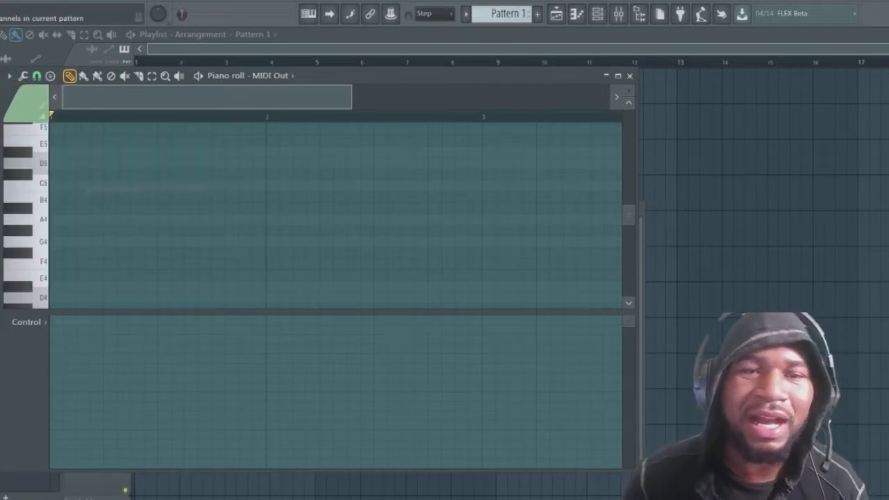
{"action": "left_click", "coordinate": [9, 76]}
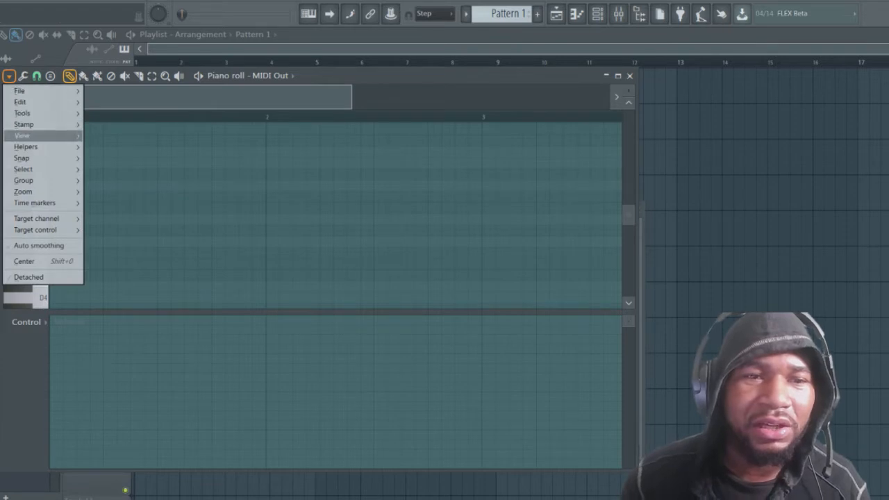
{"action": "mouse_move", "coordinate": [27, 147]}
{"action": "left_click", "coordinate": [118, 189]}
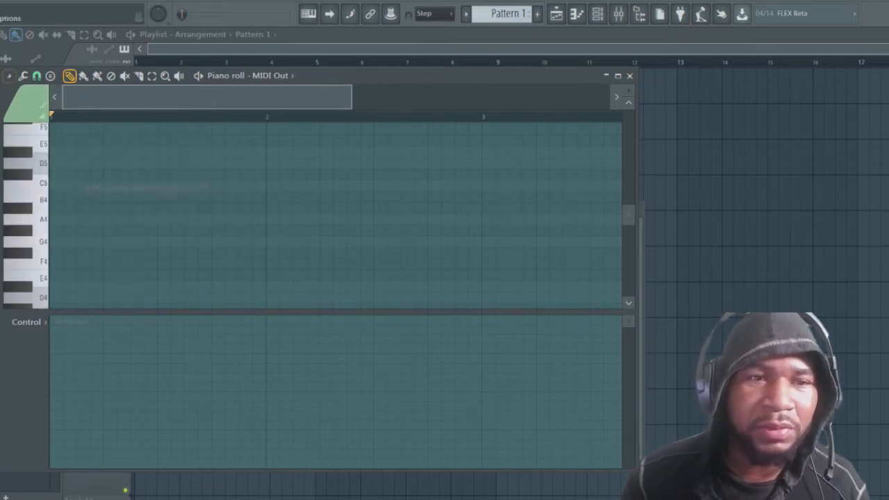
Step: Set the piano roll's scale highlighting to Default
{"action": "left_click", "coordinate": [9, 76]}
{"action": "mouse_move", "coordinate": [139, 157]}
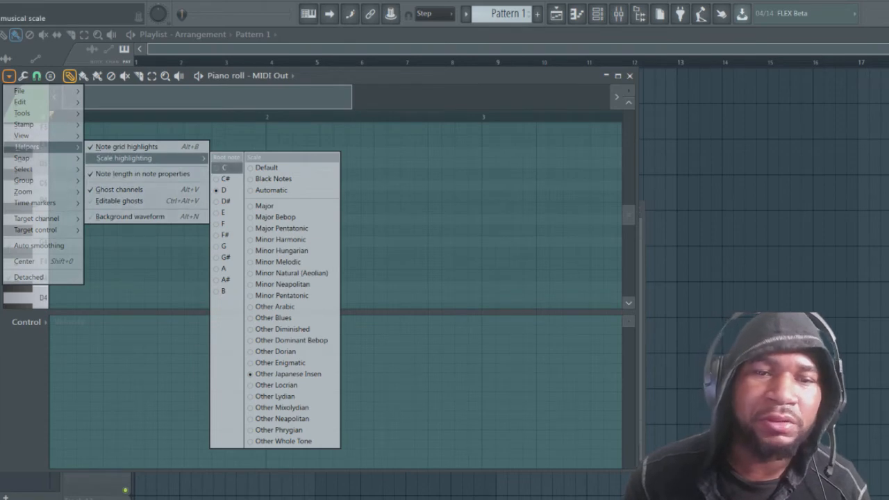
{"action": "left_click", "coordinate": [266, 167]}
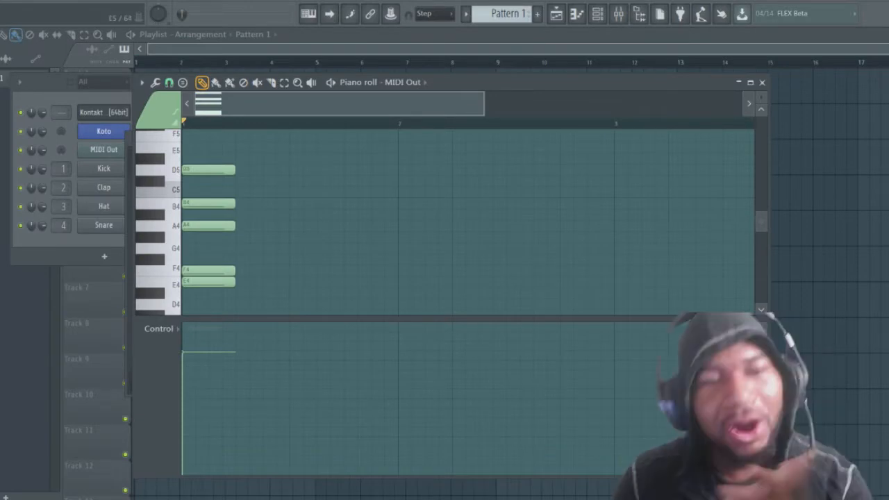
Step: Play back the stacked MIDI Out notes in Pattern 1 and stop
{"action": "key", "text": "space"}
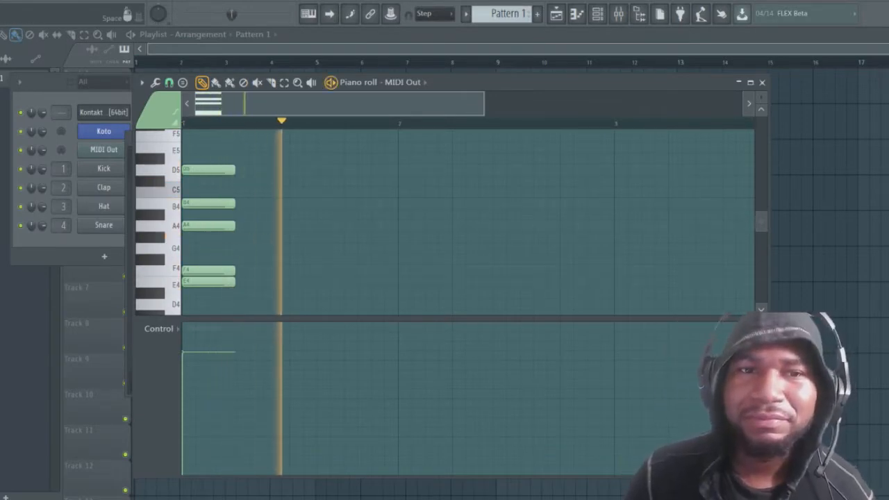
{"action": "key", "text": "space"}
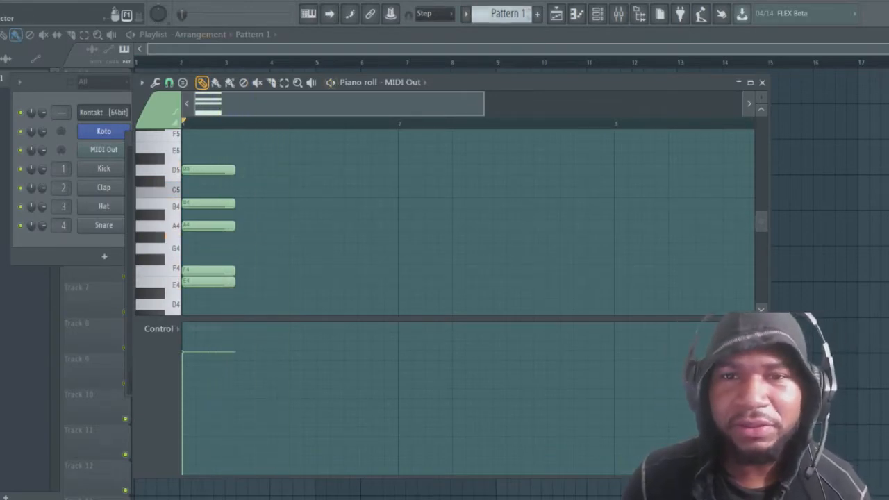
Step: Copy the MIDI Out channel's notes in Pattern 1 and paste them into the Kick channel
{"action": "scroll", "coordinate": [503, 14], "scroll_direction": "up", "scroll_amount": 1}
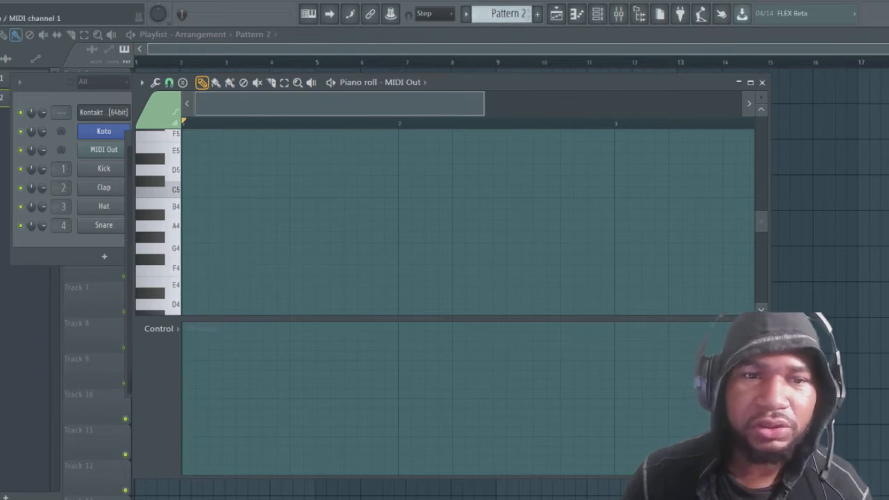
{"action": "key", "text": "F6"}
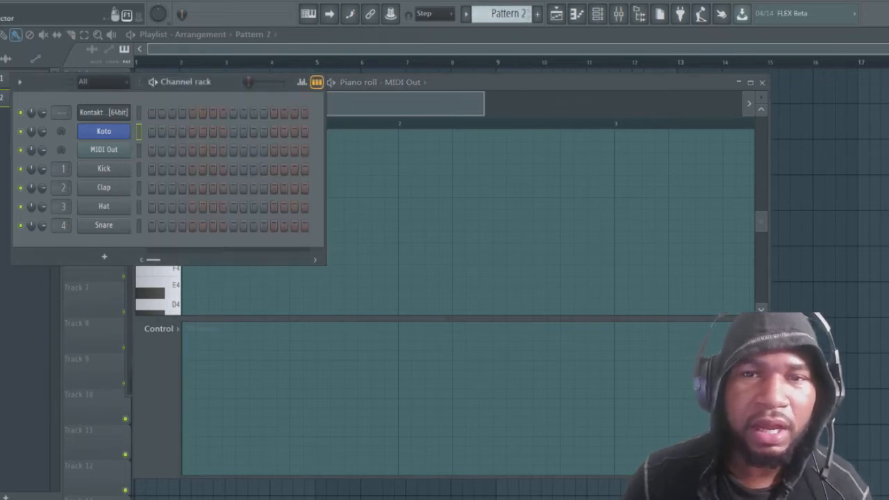
{"action": "scroll", "coordinate": [503, 14], "scroll_direction": "down", "scroll_amount": 1}
{"action": "right_click", "coordinate": [105, 150]}
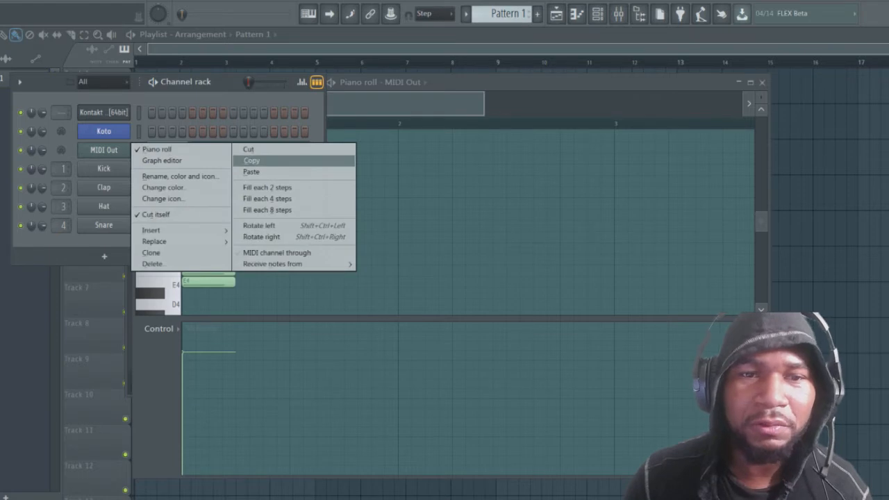
{"action": "left_click", "coordinate": [250, 161]}
{"action": "right_click", "coordinate": [104, 169]}
{"action": "left_click", "coordinate": [251, 191]}
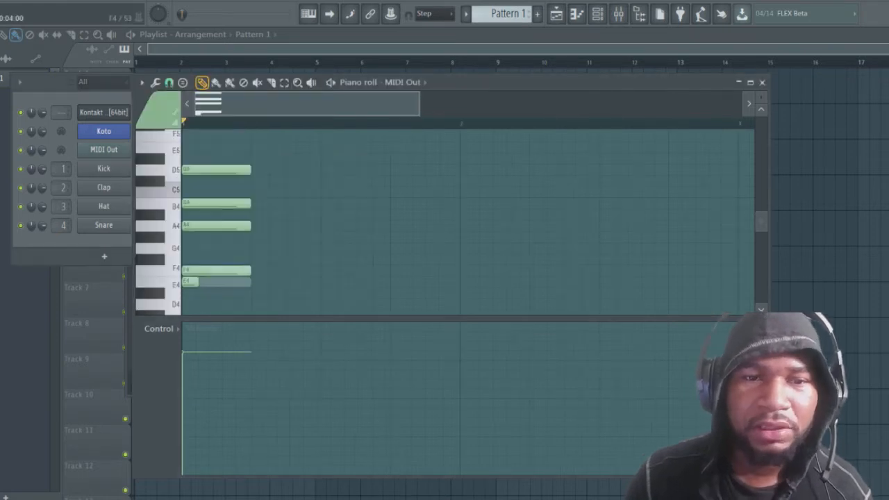
Step: Shorten and stagger the stacked MIDI Out notes into an ascending run of one-step notes: E4, F4, A4, B4, D5
{"action": "left_click_drag", "start_coordinate": [250, 271], "coordinate": [208, 271]}
{"action": "left_click_drag", "start_coordinate": [249, 226], "coordinate": [207, 226]}
{"action": "mouse_move", "coordinate": [249, 203]}
{"action": "left_mouse_down"}
{"action": "mouse_move", "coordinate": [199, 203]}
{"action": "mouse_move", "coordinate": [242, 204]}
{"action": "left_mouse_up"}
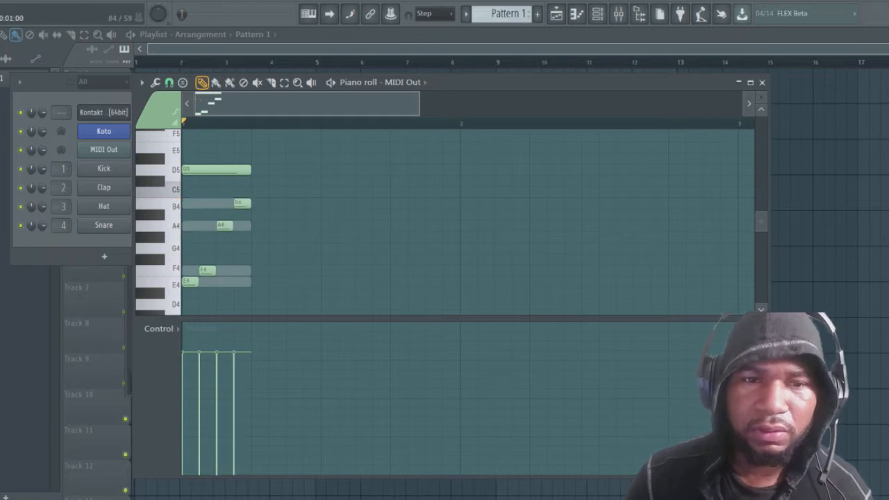
{"action": "mouse_move", "coordinate": [250, 170]}
{"action": "left_mouse_down"}
{"action": "mouse_move", "coordinate": [199, 169]}
{"action": "mouse_move", "coordinate": [260, 169]}
{"action": "left_mouse_up"}
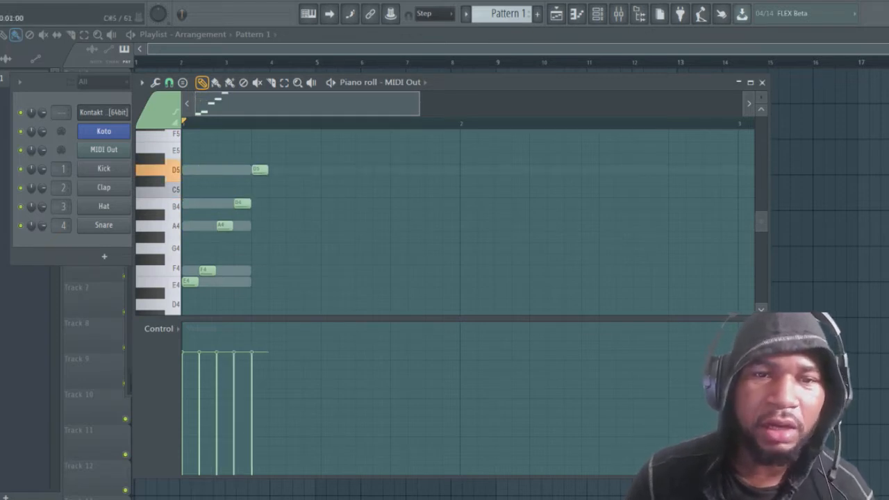
Step: Add a descending run of consecutive one-step notes from beat 3 of bar 1: D5, B4, A4, F4, E4
{"action": "left_click", "coordinate": [327, 169]}
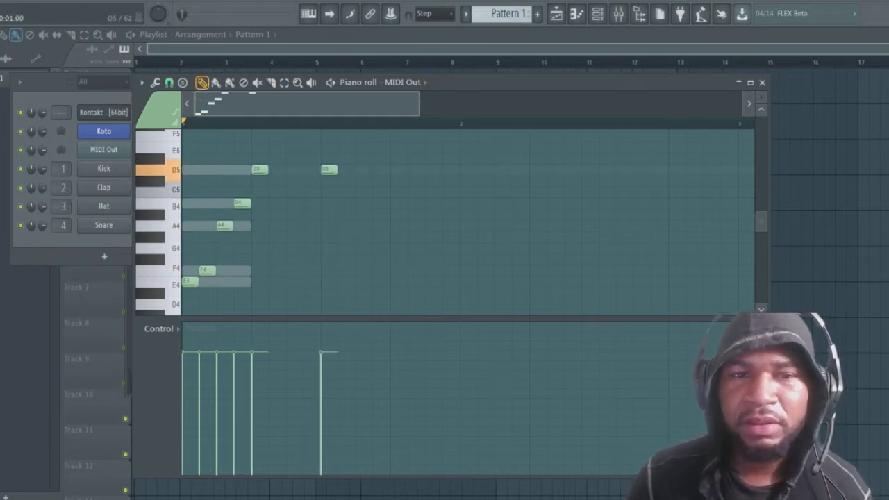
{"action": "left_click", "coordinate": [344, 203]}
{"action": "left_click", "coordinate": [360, 225]}
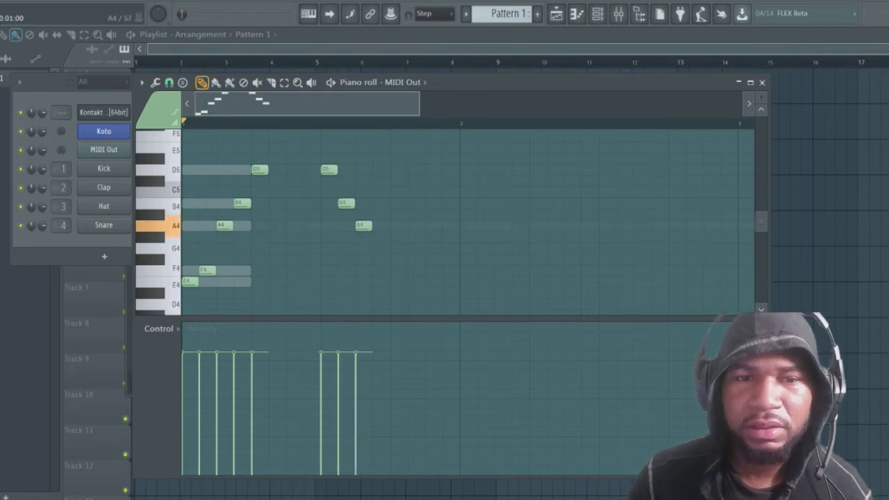
{"action": "left_click", "coordinate": [380, 270]}
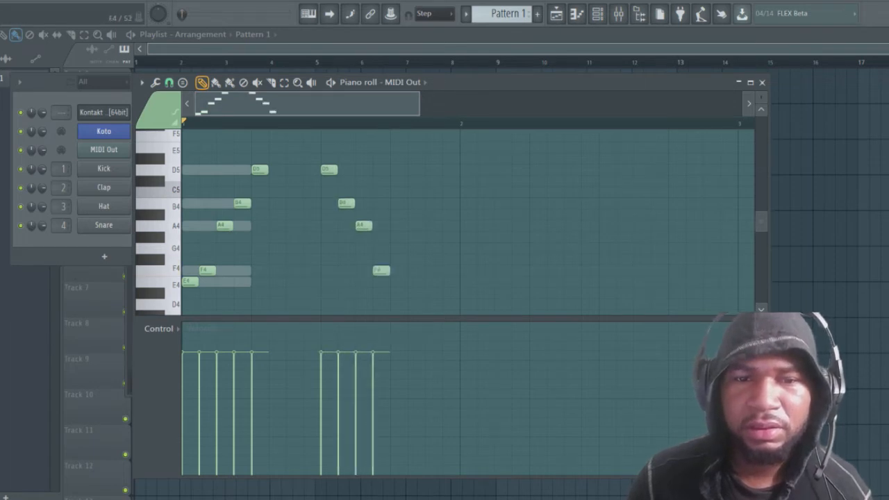
{"action": "left_click", "coordinate": [398, 282]}
Step: Mute the Kick channel and play Pattern 1 with the MIDI Out piano roll in view
{"action": "key", "text": "F6"}
{"action": "key", "text": "space"}
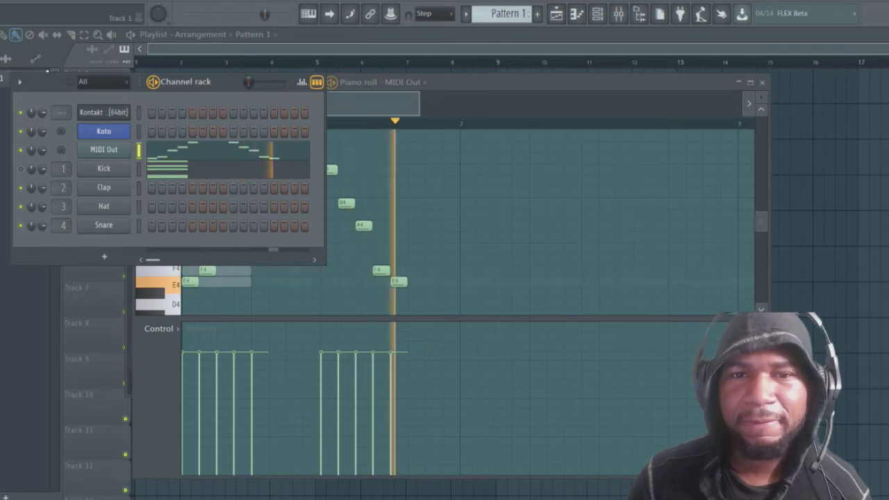
{"action": "key", "text": "F7"}
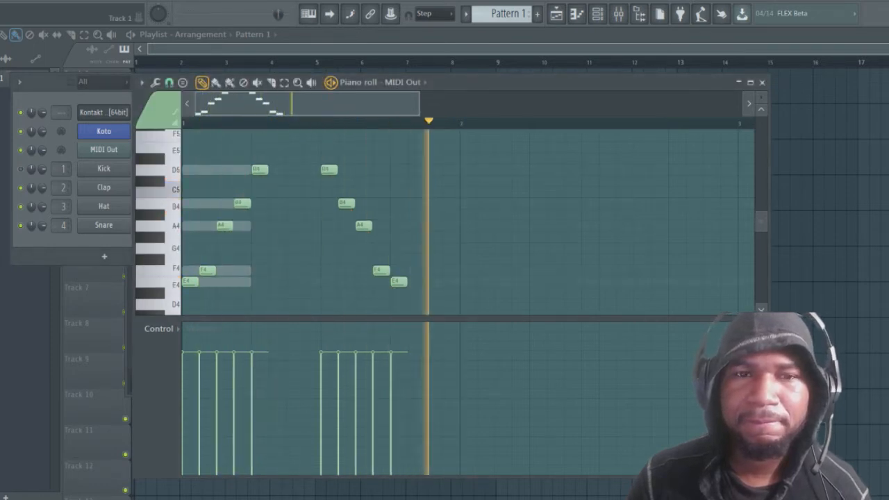
Step: Shape both runs' velocities with a strong first note, a lower second and a gradual rise, and play back the result
{"action": "key", "text": "space"}
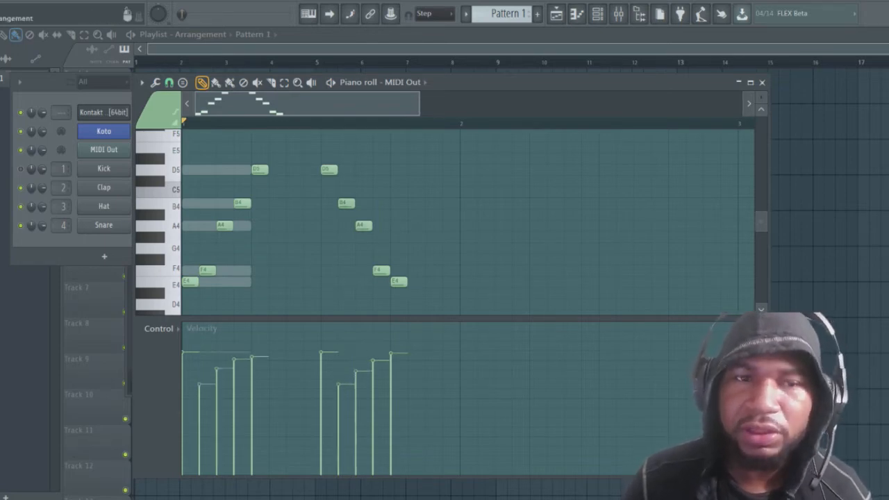
{"action": "key", "text": "space"}
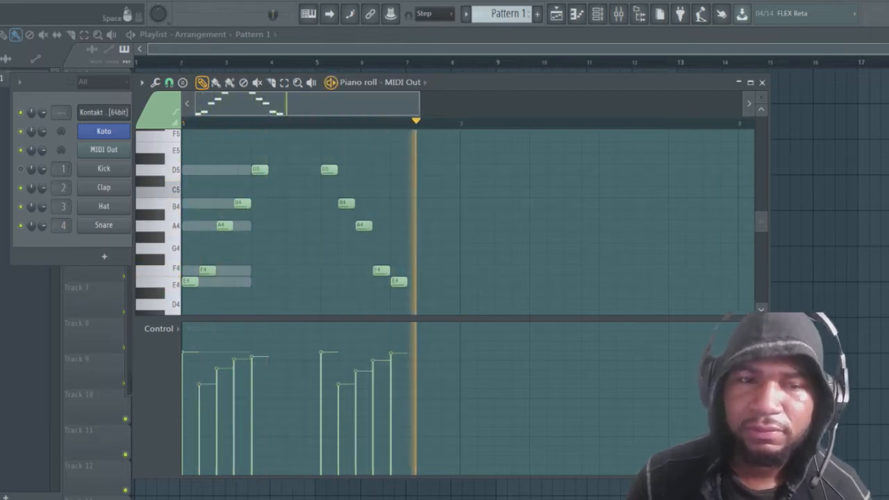
{"action": "key", "text": "space"}
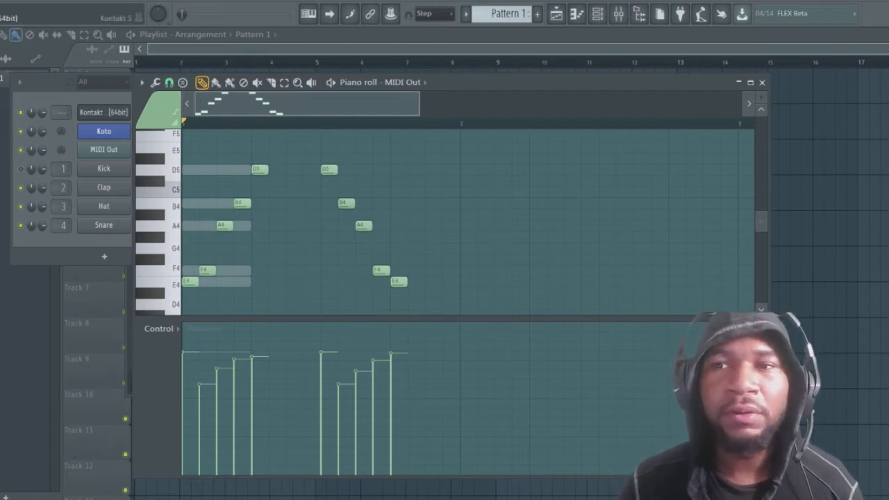
Step: Open the Kontakt instrument and browse Ethno World 6 from the KOTO folder up through the stringed instruments
{"action": "left_click", "coordinate": [104, 112]}
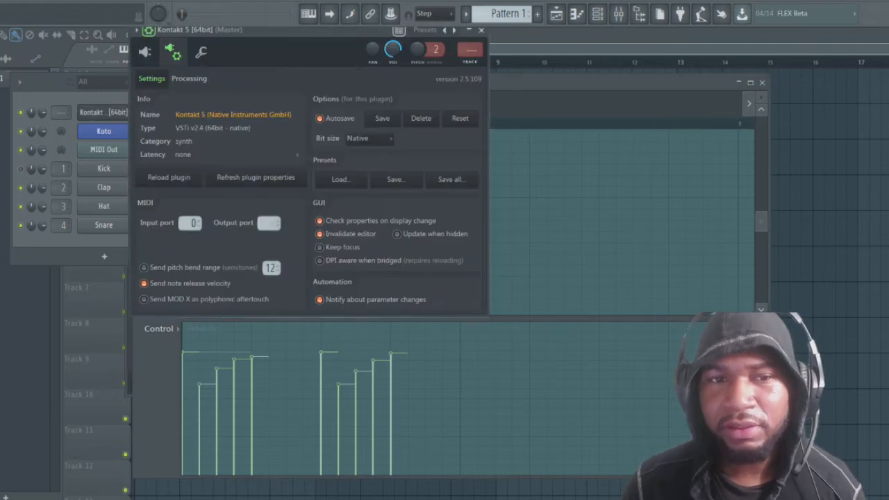
{"action": "left_click", "coordinate": [144, 52]}
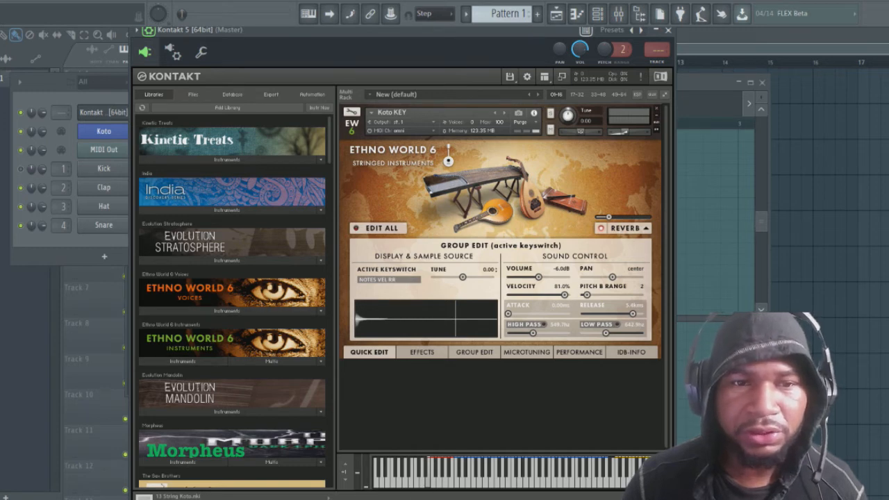
{"action": "left_click", "coordinate": [183, 361]}
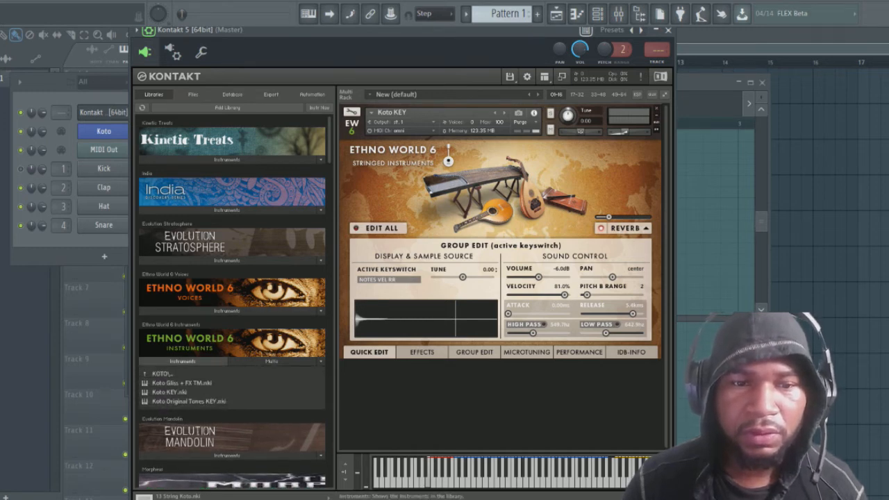
{"action": "double_click", "coordinate": [162, 374]}
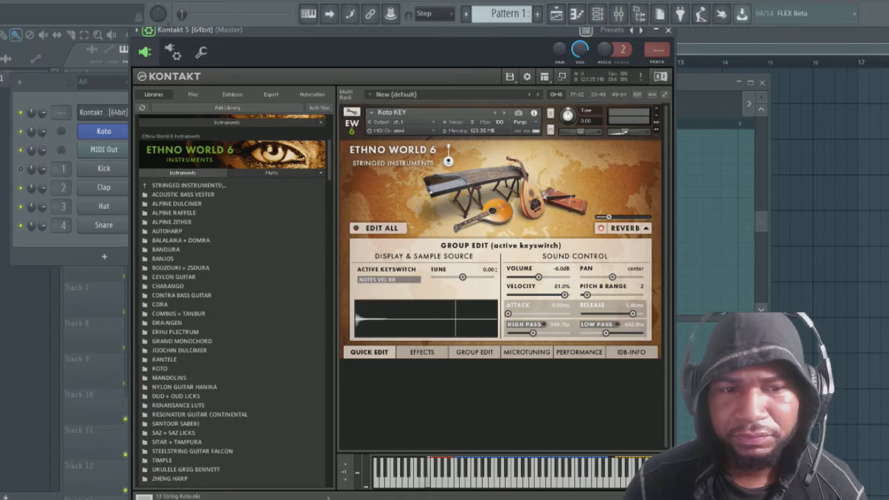
{"action": "double_click", "coordinate": [188, 186]}
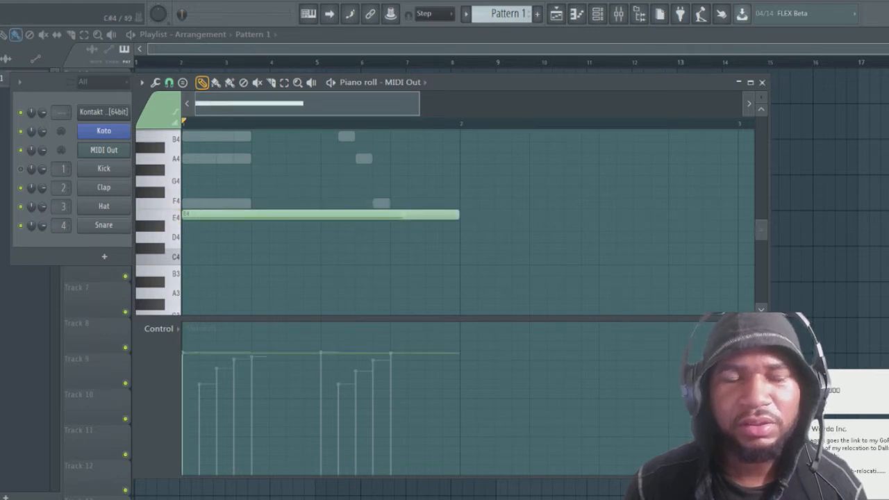
Step: Place two-step E8 notes at beats 1 and 3 of bar 1 and a one-step E8 note on step 12
{"action": "scroll", "coordinate": [158, 208], "scroll_direction": "up", "scroll_amount": 8}
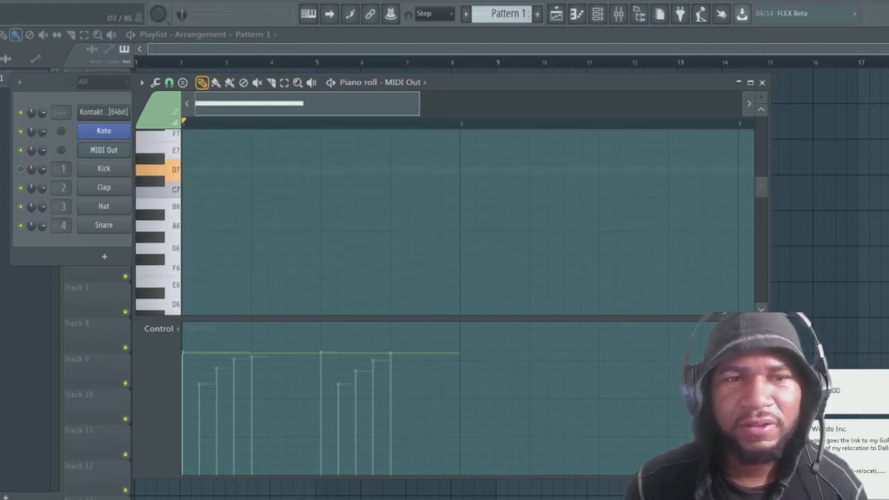
{"action": "scroll", "coordinate": [159, 170], "scroll_direction": "up", "scroll_amount": 6}
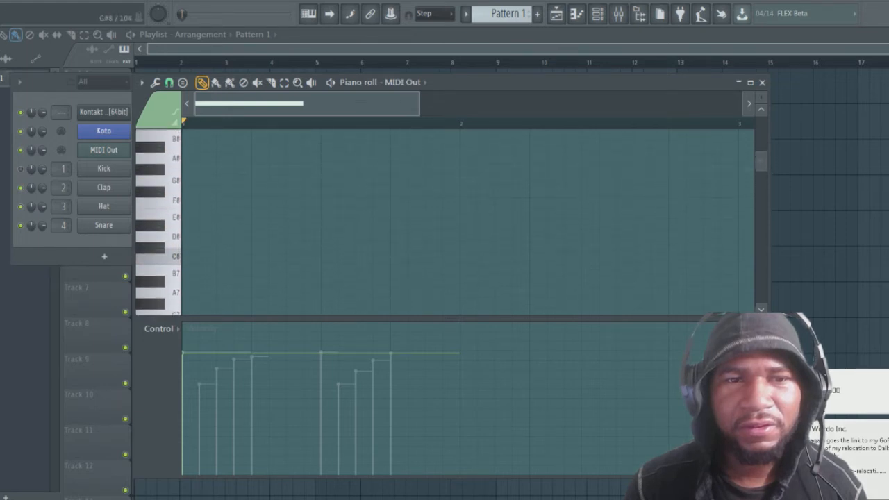
{"action": "left_click", "coordinate": [188, 170]}
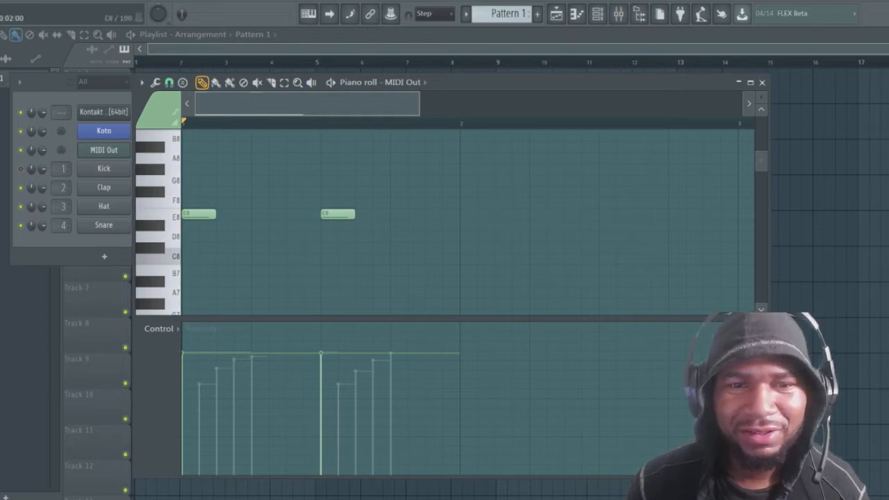
{"action": "double_click", "coordinate": [338, 214]}
{"action": "key", "text": "Escape"}
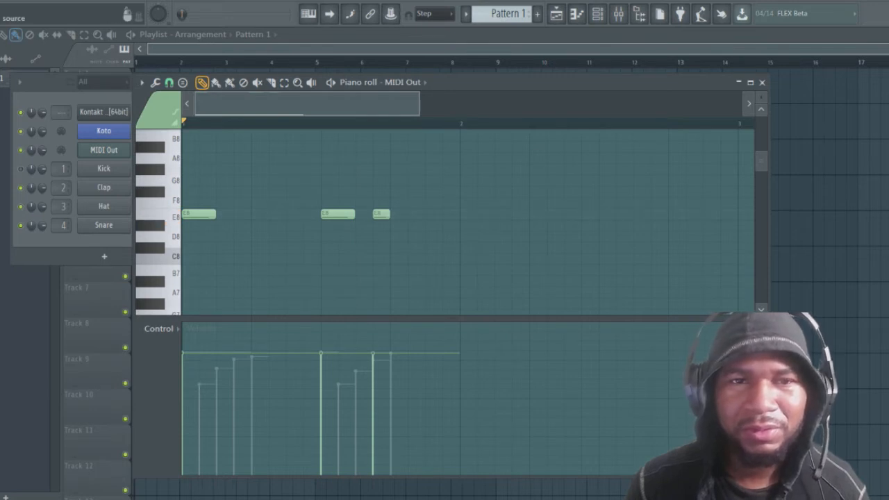
Step: Start pattern playback and add a one-step G#8 note at beat 2 of bar 1
{"action": "key", "text": "space"}
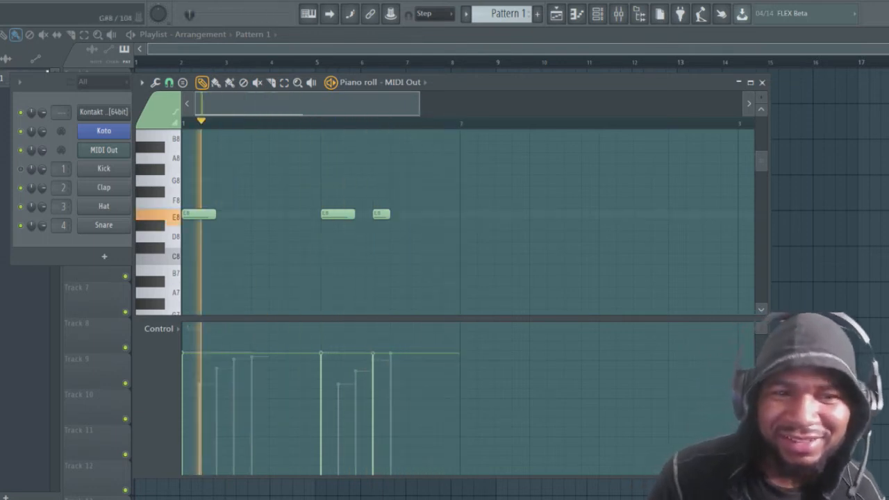
{"action": "left_click", "coordinate": [258, 169]}
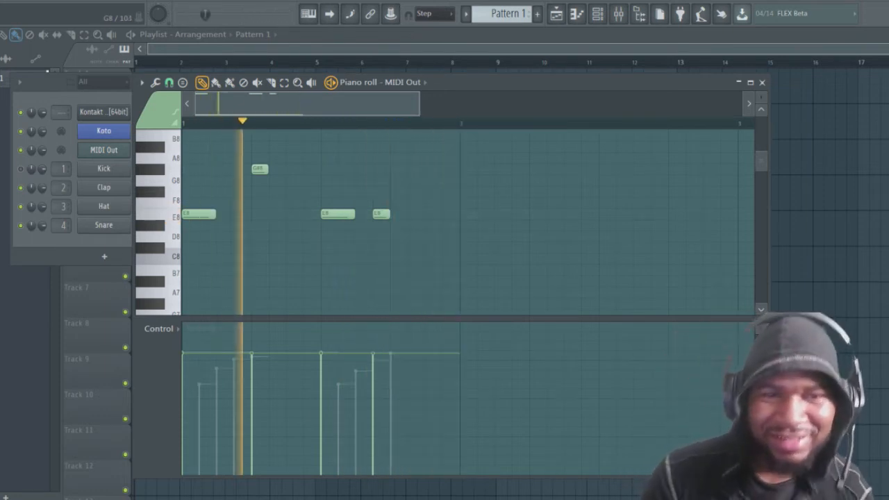
Step: Add a two-step G#8 note at beat 4 of bar 1 and raise the beat 2 note to A8
{"action": "left_click", "coordinate": [399, 192]}
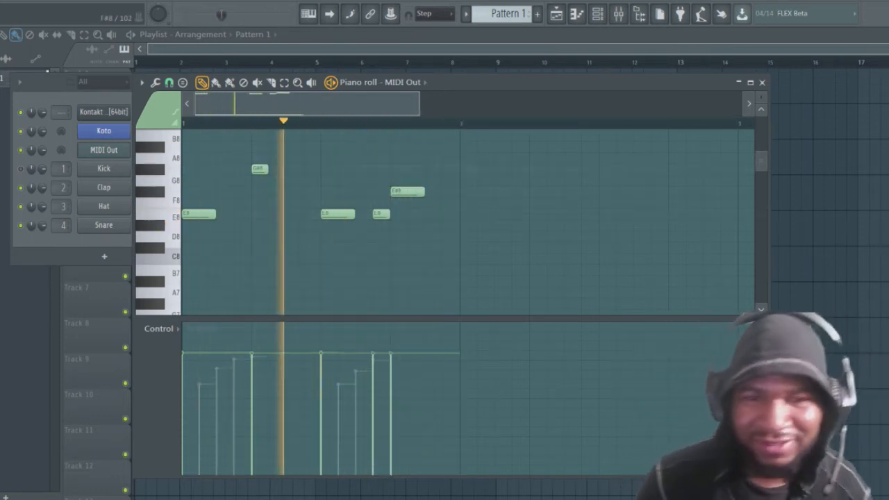
{"action": "left_click_drag", "start_coordinate": [403, 191], "coordinate": [403, 169]}
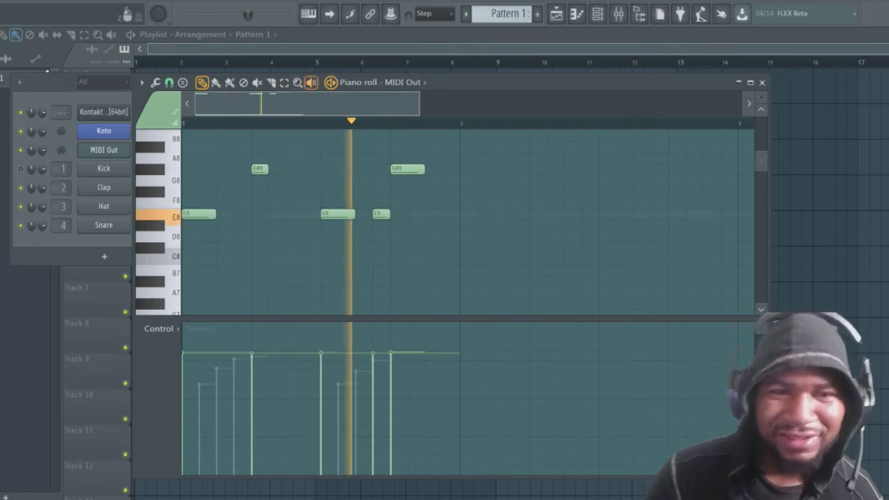
{"action": "left_click_drag", "start_coordinate": [260, 168], "coordinate": [260, 157]}
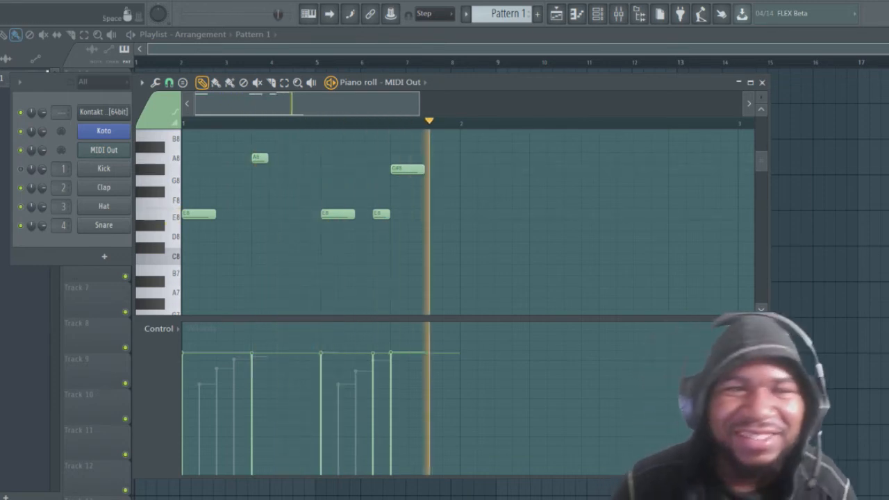
Step: Cut the Koto channel's existing notes and play back the pattern from the Koto piano roll
{"action": "key", "text": "F6"}
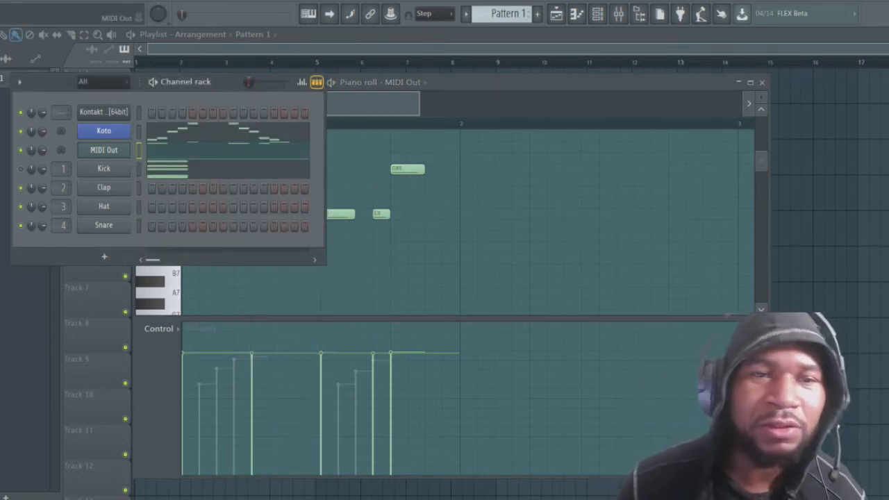
{"action": "right_click", "coordinate": [104, 131]}
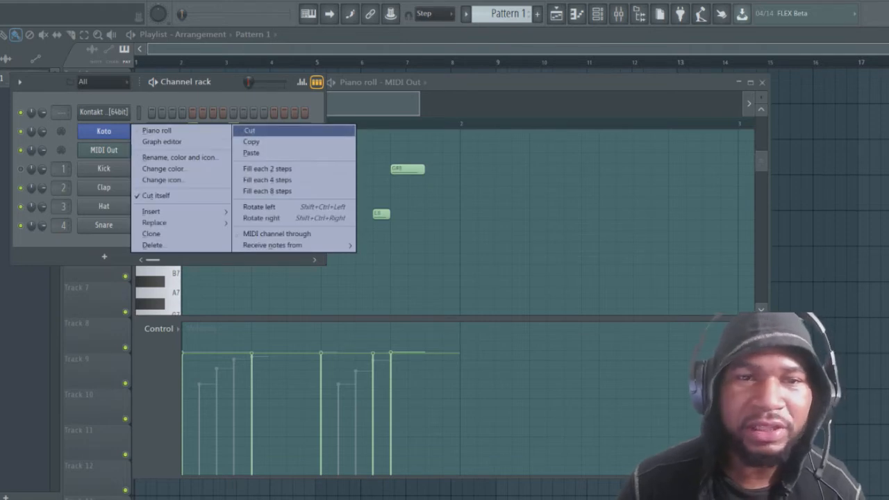
{"action": "left_click", "coordinate": [251, 130]}
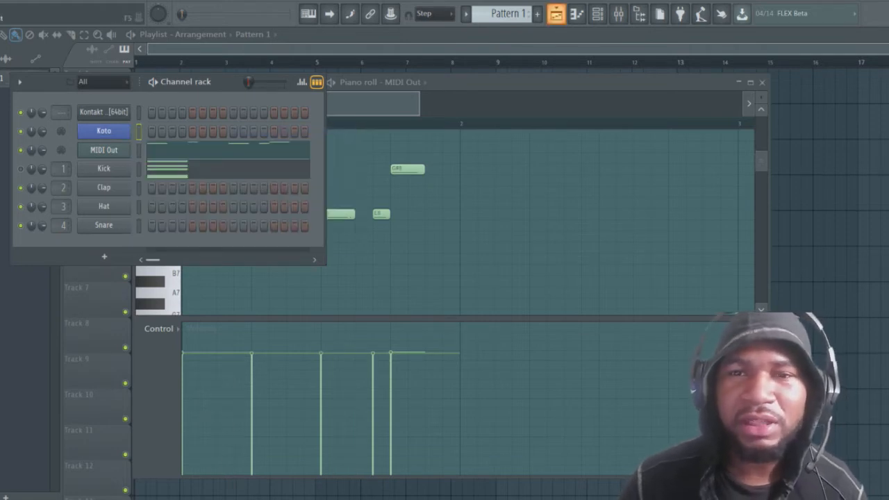
{"action": "key", "text": "F7"}
{"action": "key", "text": "space"}
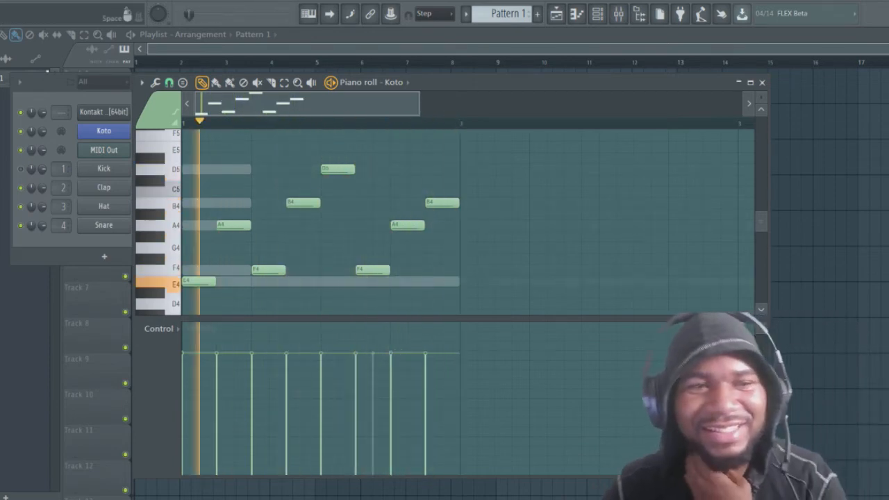
{"action": "key", "text": "space"}
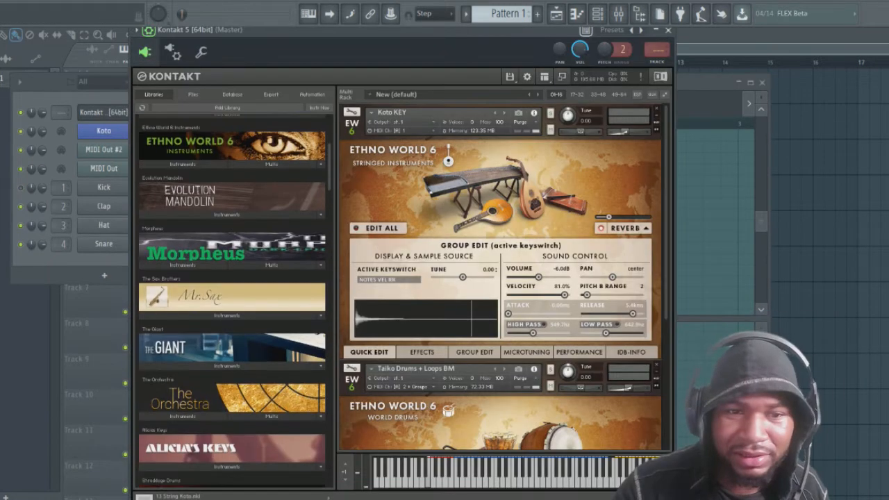
Step: Browse through the installed instrument libraries in Kontakt
{"action": "scroll", "coordinate": [232, 298], "scroll_direction": "down", "scroll_amount": 10}
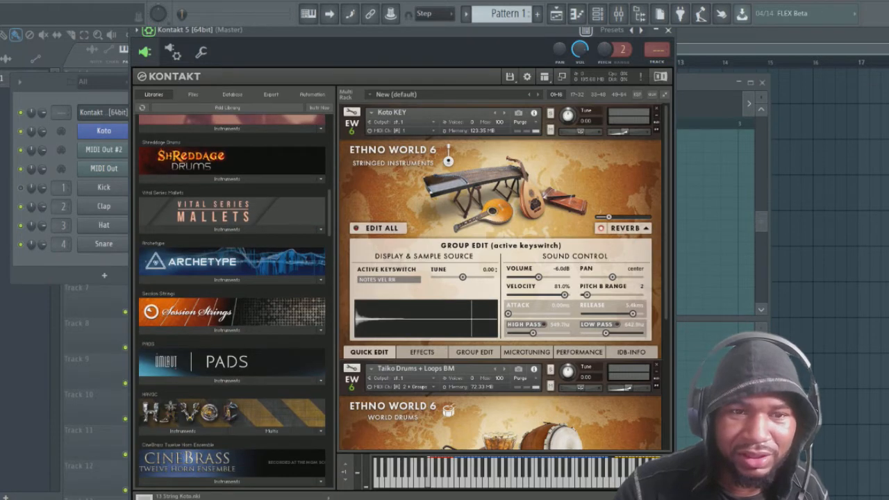
{"action": "scroll", "coordinate": [233, 301], "scroll_direction": "up", "scroll_amount": 12}
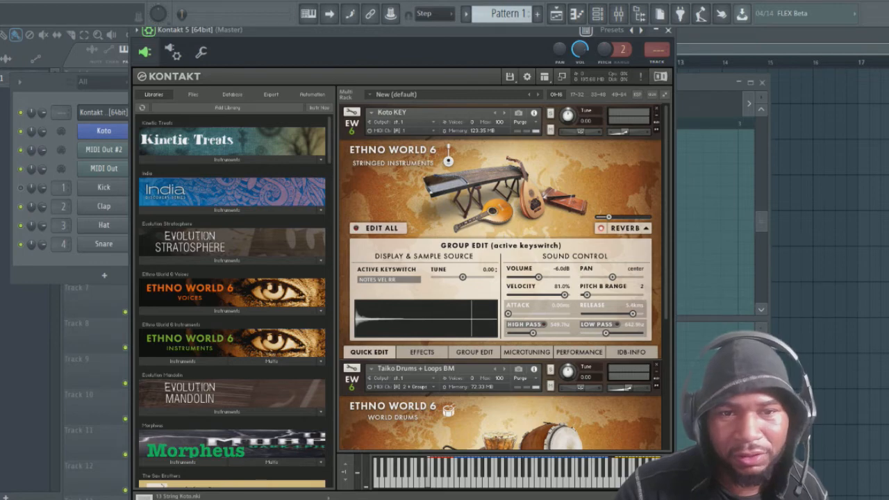
{"action": "scroll", "coordinate": [233, 302], "scroll_direction": "down", "scroll_amount": 5}
{"action": "scroll", "coordinate": [233, 301], "scroll_direction": "down", "scroll_amount": 15}
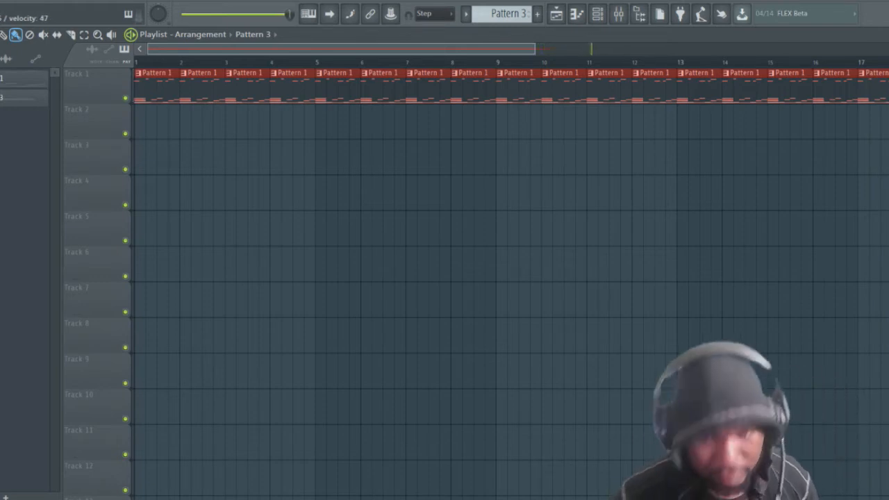
Step: Open the Pattern 3 clip's melody and raise the G5 note at bar 13 to B5
{"action": "key", "text": "space"}
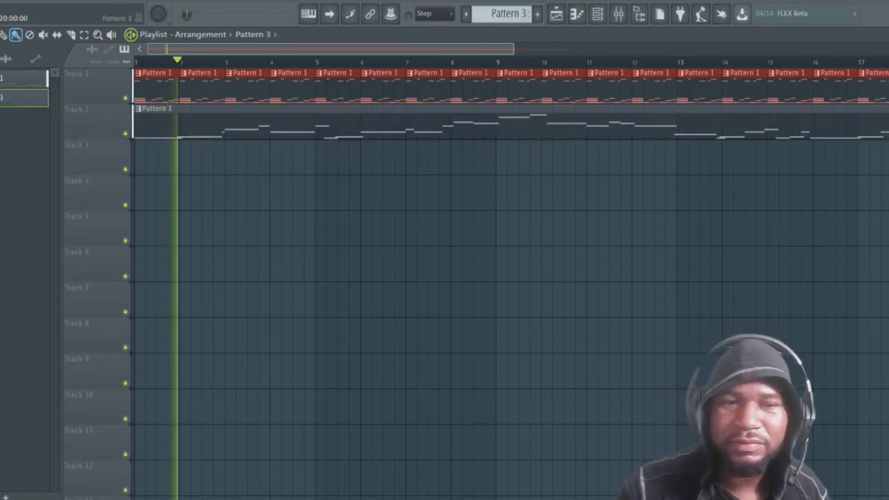
{"action": "double_click", "coordinate": [292, 134]}
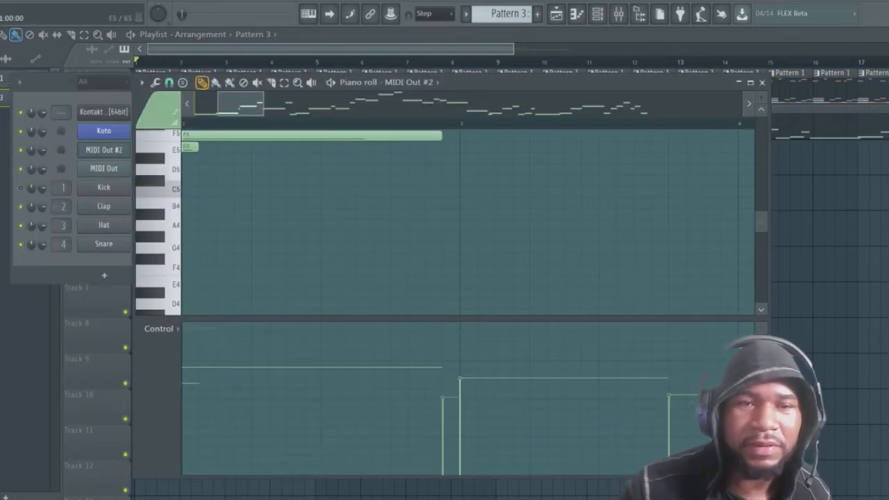
{"action": "scroll", "coordinate": [466, 222], "scroll_direction": "up", "scroll_amount": 3}
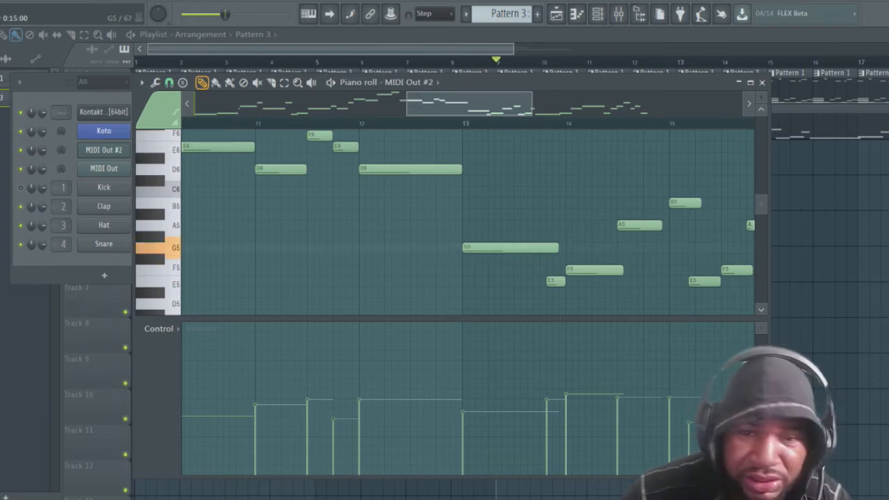
{"action": "left_click_drag", "start_coordinate": [510, 248], "coordinate": [511, 214]}
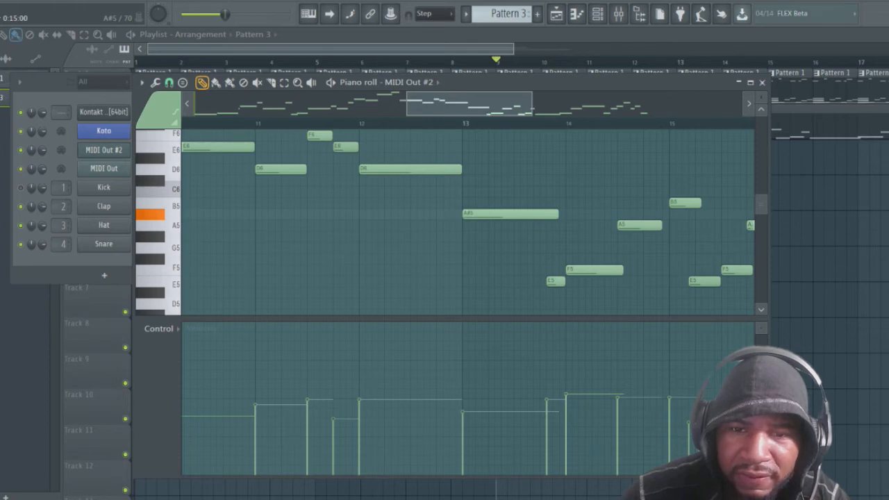
{"action": "left_click_drag", "start_coordinate": [511, 214], "coordinate": [510, 203]}
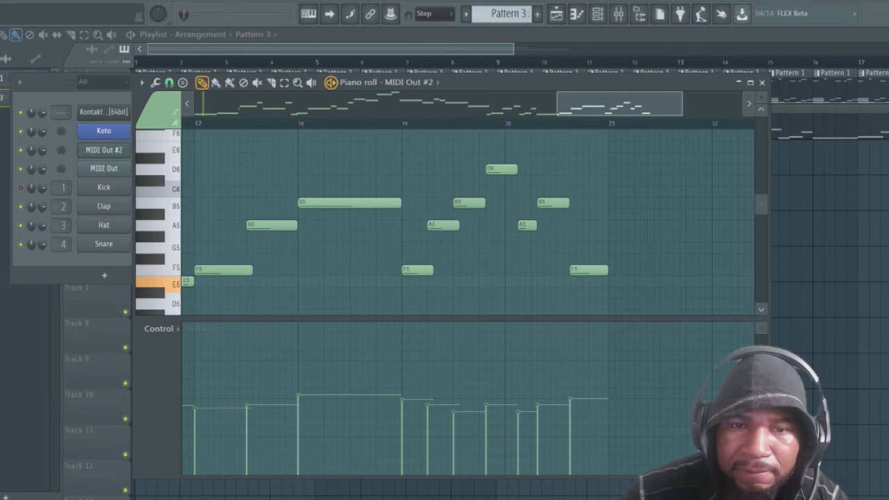
Step: Shift the short B5 and D6 notes in bar 19 and the A5 after them earlier, replaying from bar 19
{"action": "key", "text": "space"}
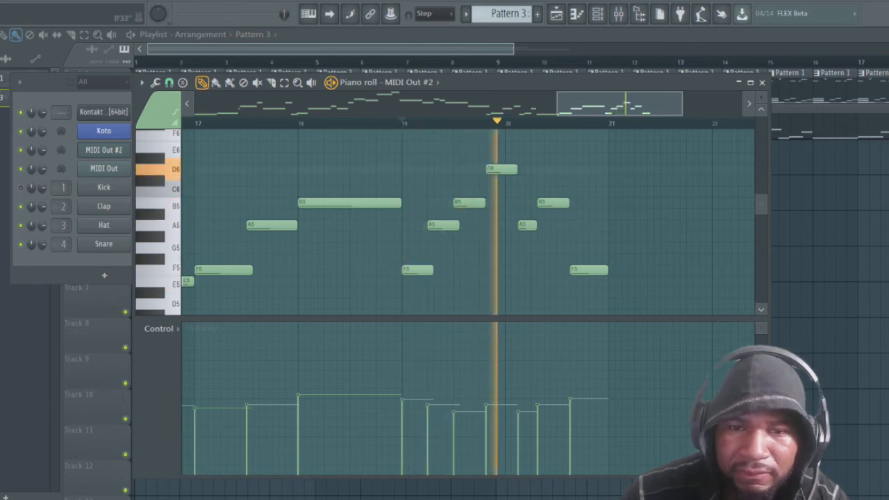
{"action": "left_click_drag", "start_coordinate": [501, 170], "coordinate": [488, 170]}
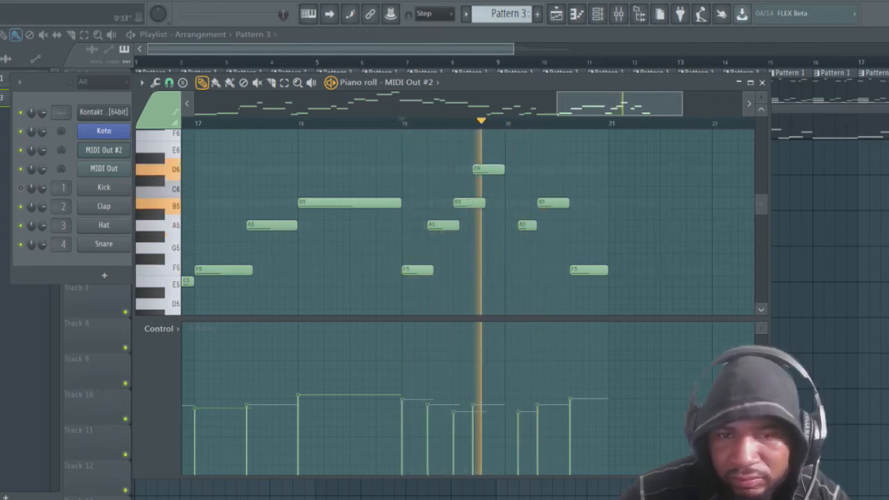
{"action": "left_click_drag", "start_coordinate": [527, 225], "coordinate": [514, 226]}
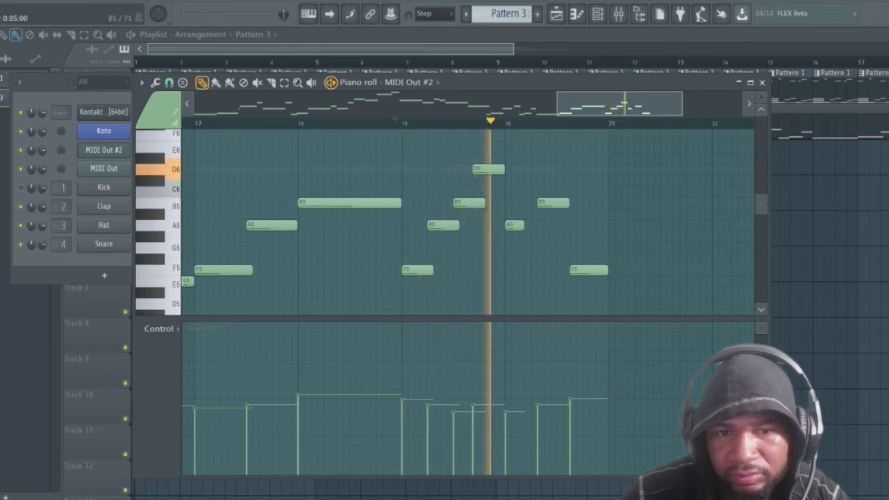
{"action": "left_click_drag", "start_coordinate": [469, 203], "coordinate": [456, 203]}
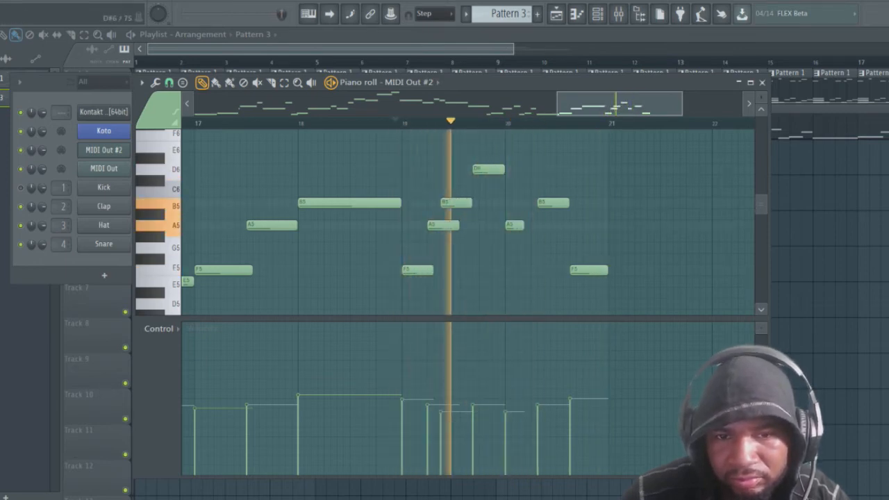
{"action": "left_click_drag", "start_coordinate": [489, 169], "coordinate": [483, 169]}
{"action": "left_click", "coordinate": [401, 123]}
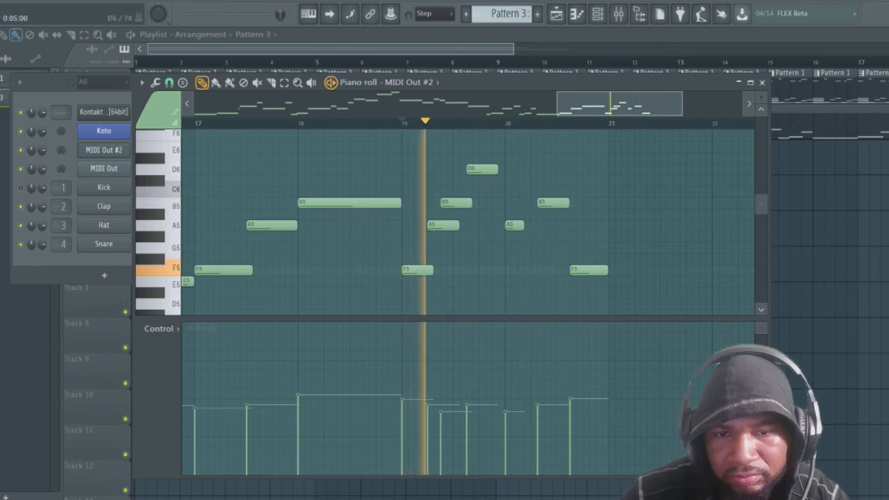
Step: Lengthen the D6 note to bar 20, start the following A5 earlier and longer, and shift the next B5 earlier
{"action": "left_click_drag", "start_coordinate": [481, 169], "coordinate": [517, 169]}
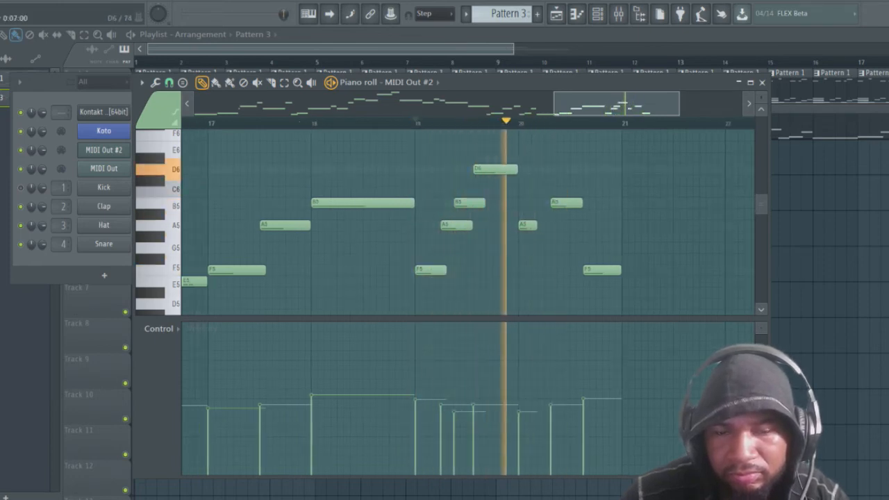
{"action": "mouse_move", "coordinate": [527, 226]}
{"action": "left_mouse_down"}
{"action": "mouse_move", "coordinate": [514, 226]}
{"action": "mouse_move", "coordinate": [535, 226]}
{"action": "left_mouse_up"}
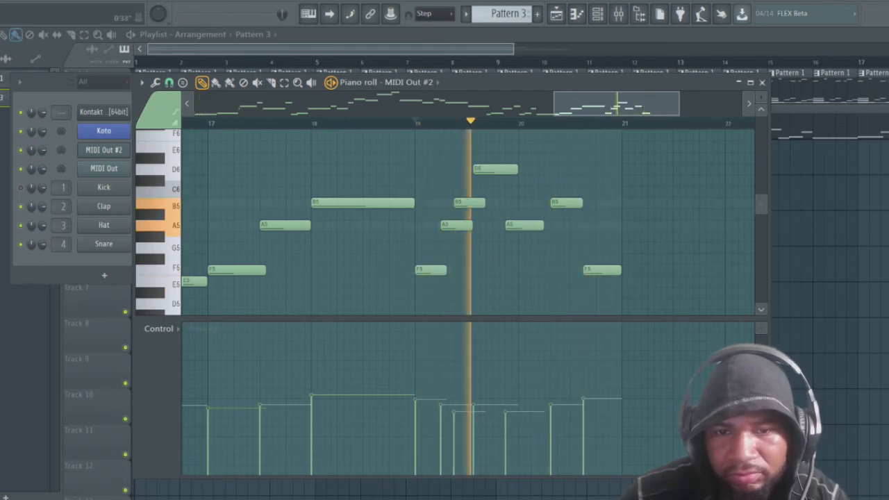
{"action": "left_click_drag", "start_coordinate": [567, 203], "coordinate": [560, 203]}
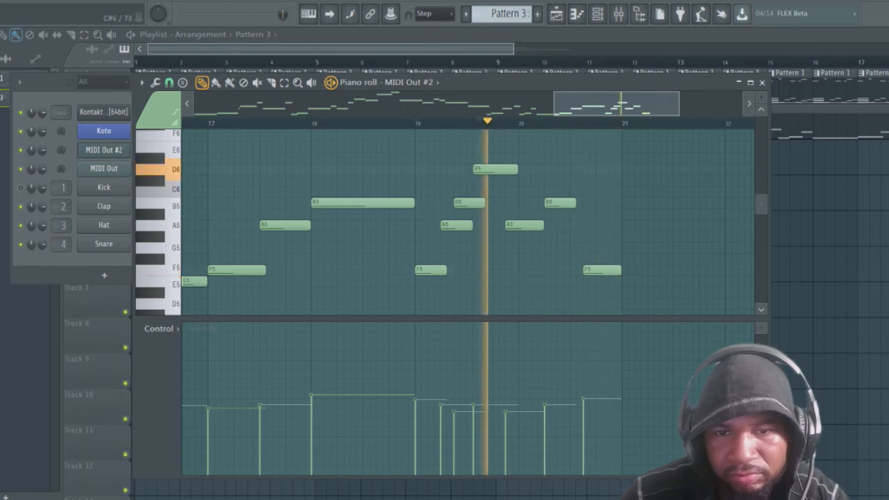
Step: Delete the final F5 note and extend the last B5 note to bar 21
{"action": "right_click", "coordinate": [602, 270]}
{"action": "left_click_drag", "start_coordinate": [574, 203], "coordinate": [621, 203]}
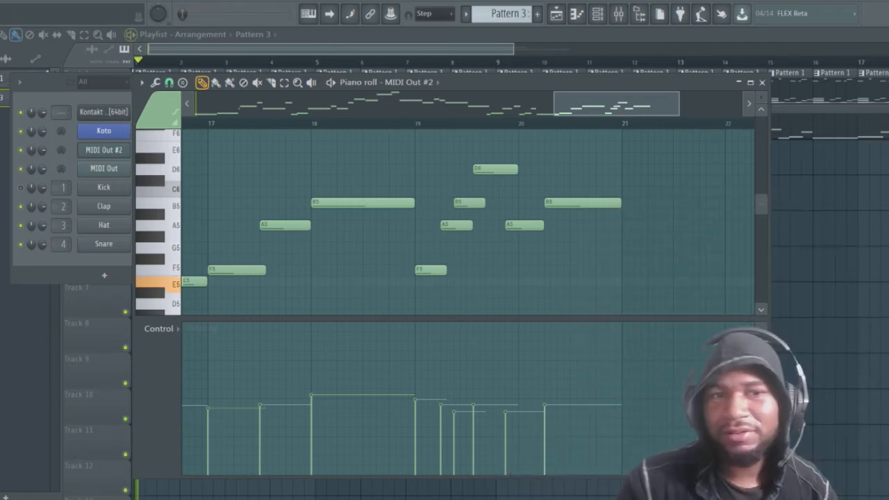
Step: Play back the arrangement in the playlist to review Pattern 3's melody over the repeated Pattern 1 clips
{"action": "key", "text": "F5"}
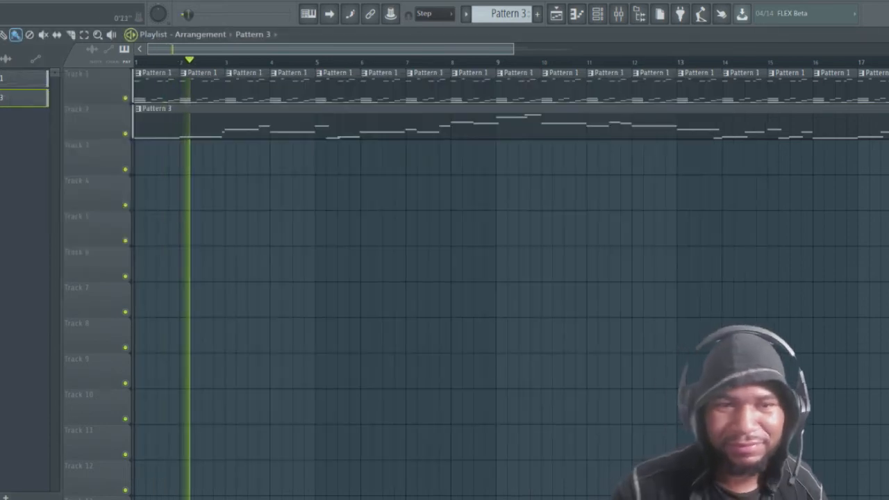
{"action": "key", "text": "F7"}
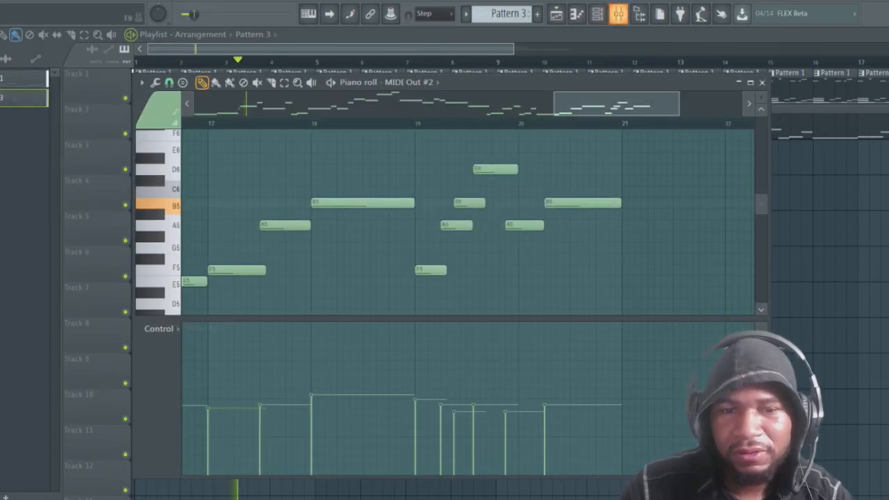
{"action": "key", "text": "F9"}
{"action": "key", "text": "F9"}
{"action": "key", "text": "F7"}
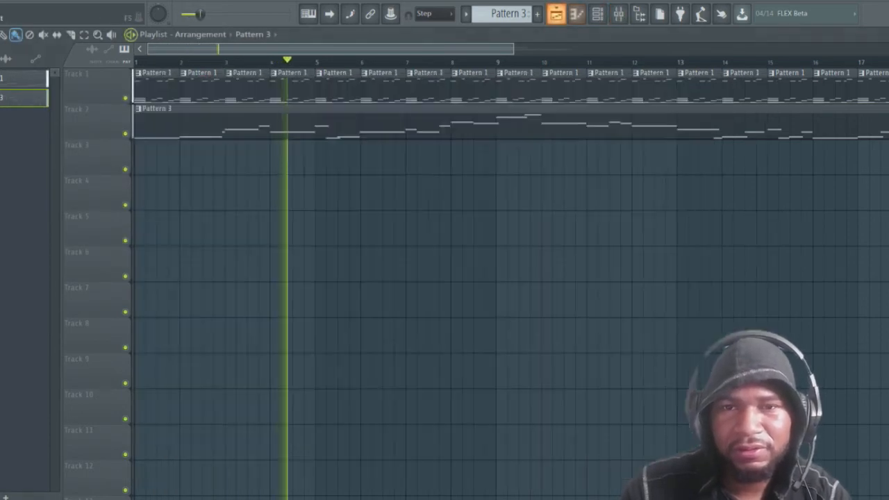
{"action": "key", "text": "F6"}
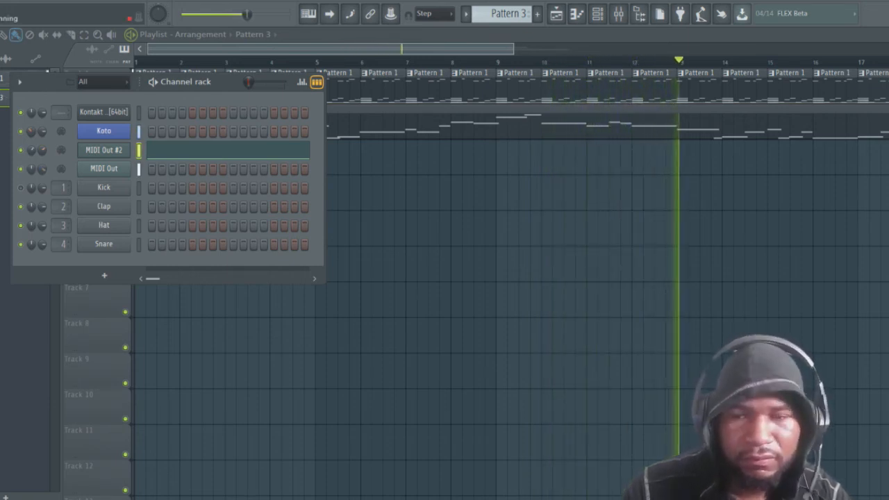
{"action": "key", "text": "F6"}
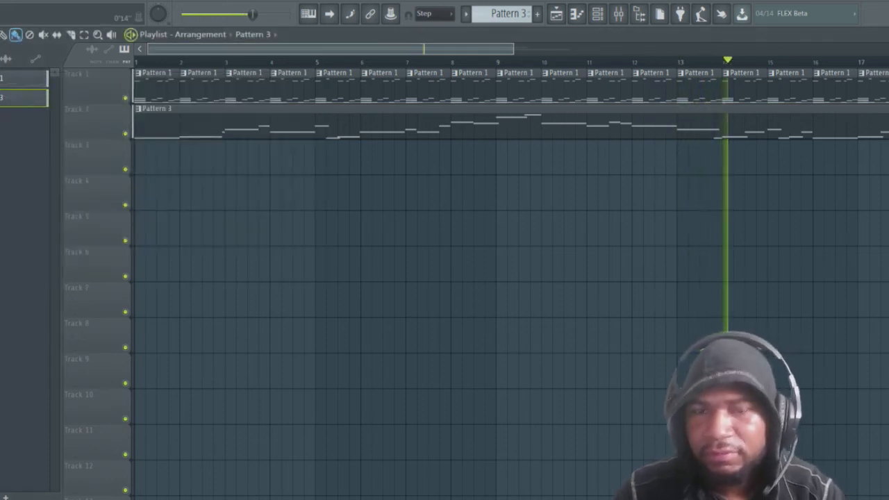
{"action": "scroll", "coordinate": [510, 278], "scroll_direction": "down", "scroll_amount": 2}
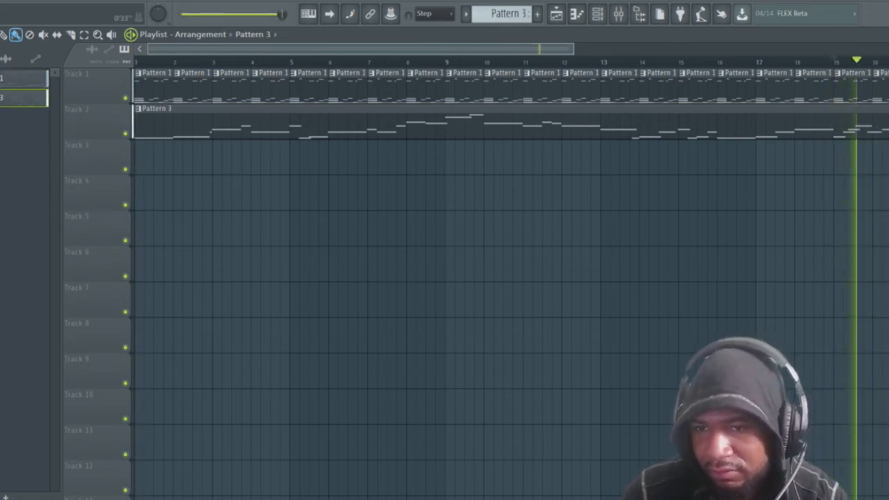
Step: Reopen Pattern 3's melody, move the D6 note in bar 19 slightly earlier, and replay from bar 19
{"action": "left_click", "coordinate": [834, 61]}
{"action": "double_click", "coordinate": [875, 124]}
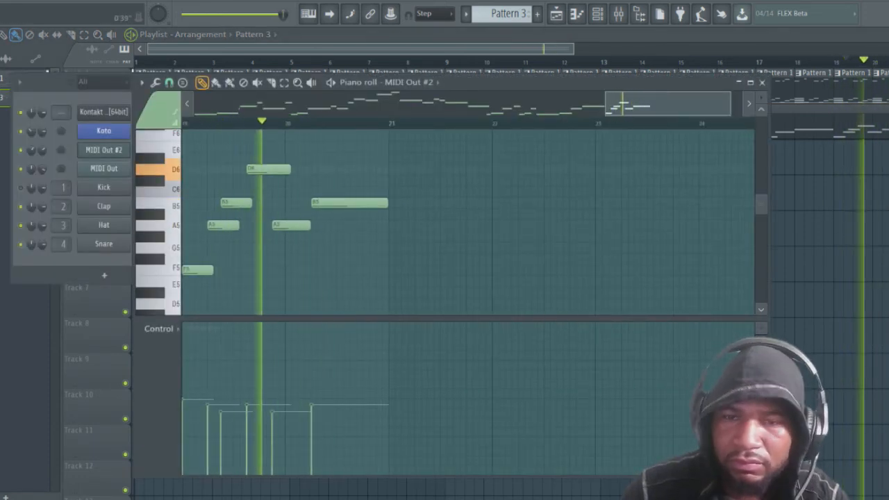
{"action": "left_click_drag", "start_coordinate": [483, 170], "coordinate": [470, 170]}
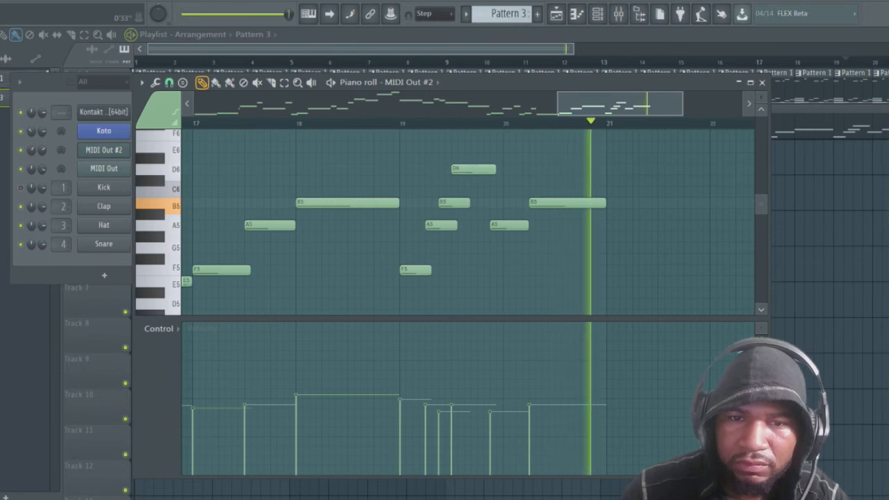
{"action": "left_click", "coordinate": [399, 123]}
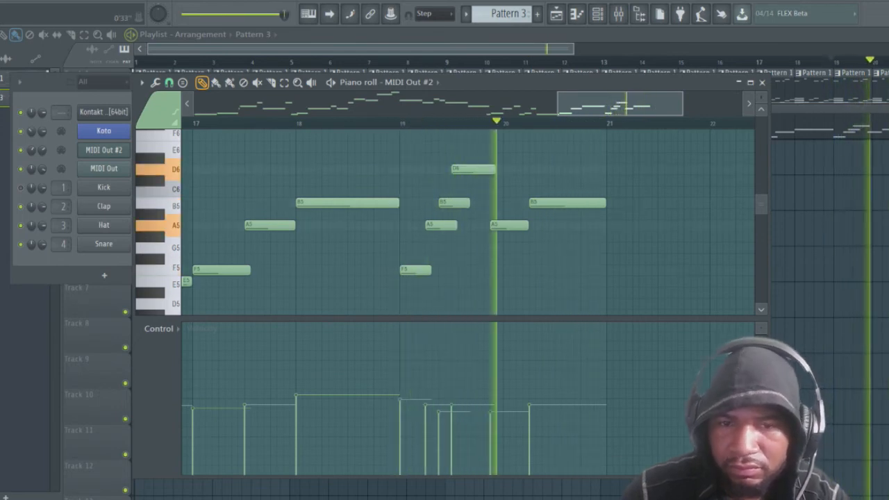
Step: Try the A5 note just before bar 20 slightly earlier, audition it from bar 19, and move it back
{"action": "left_click_drag", "start_coordinate": [511, 225], "coordinate": [505, 225]}
{"action": "left_click", "coordinate": [400, 123]}
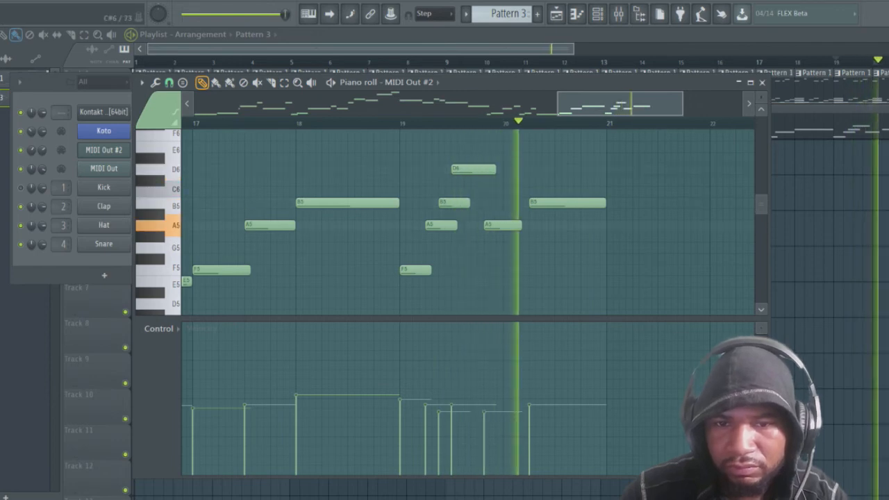
{"action": "left_click", "coordinate": [400, 123]}
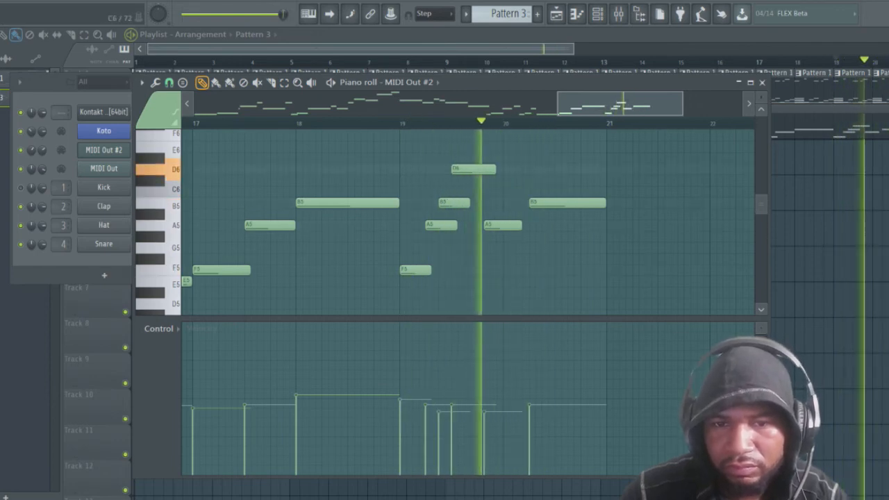
{"action": "left_click_drag", "start_coordinate": [505, 225], "coordinate": [510, 226]}
{"action": "left_click", "coordinate": [399, 123]}
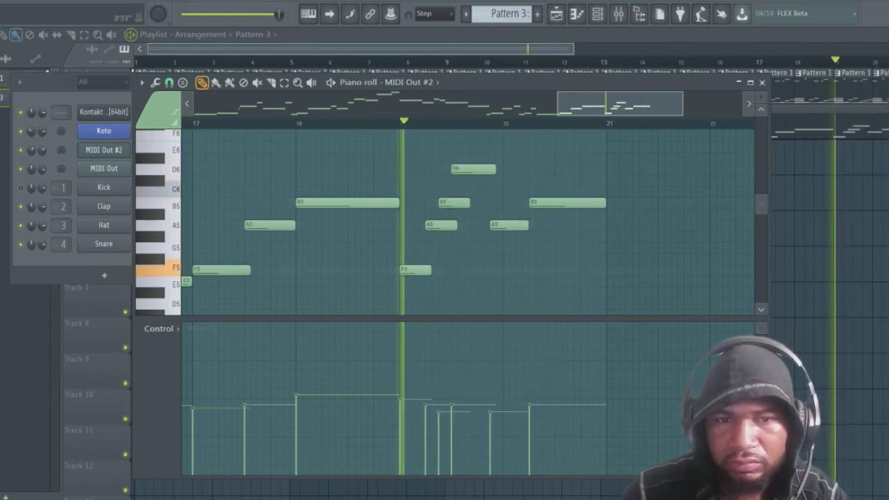